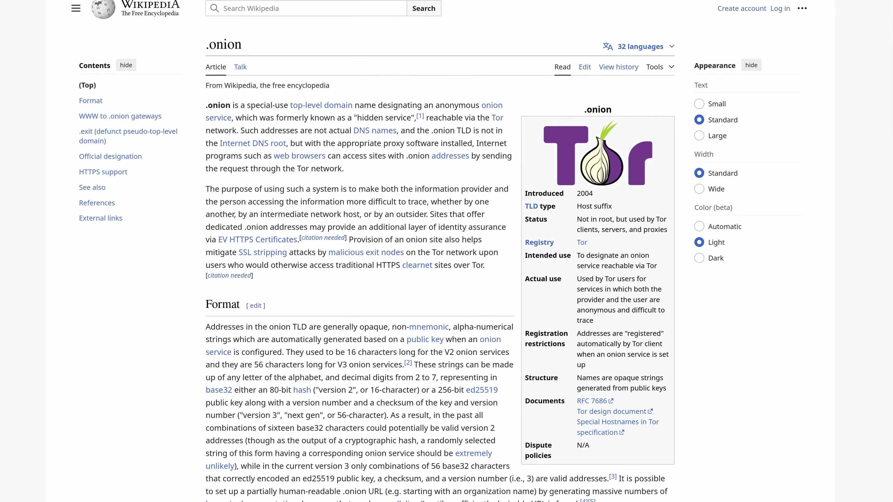
- Search Firefox for 'onion proxy' and try the onion.to proxy gateway address
key("ctrl+l")
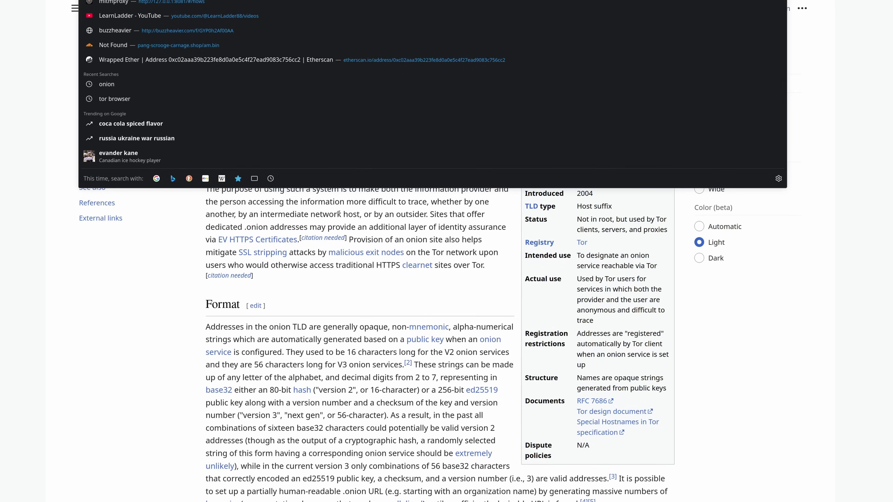
type("onion proxy")
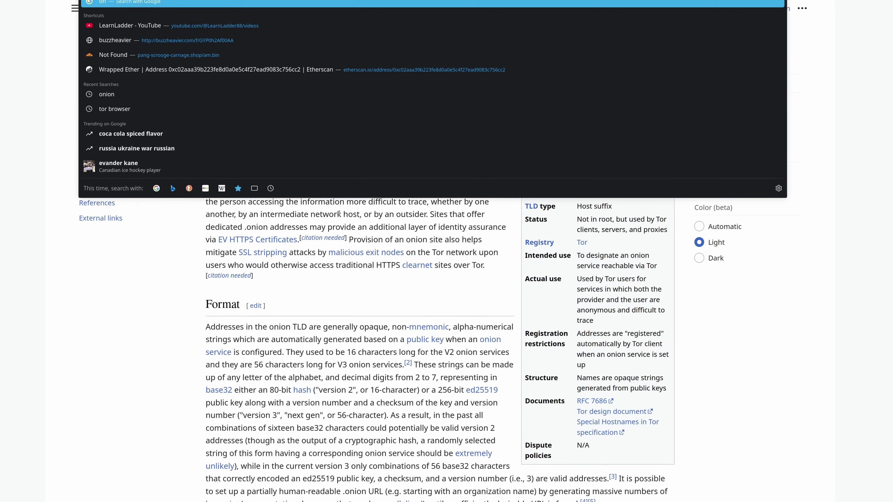
key("Return")
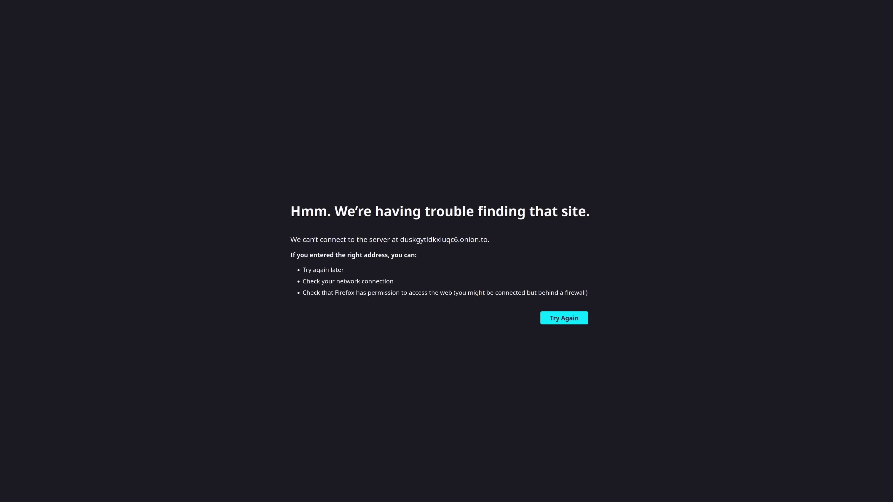
key("ctrl+l")
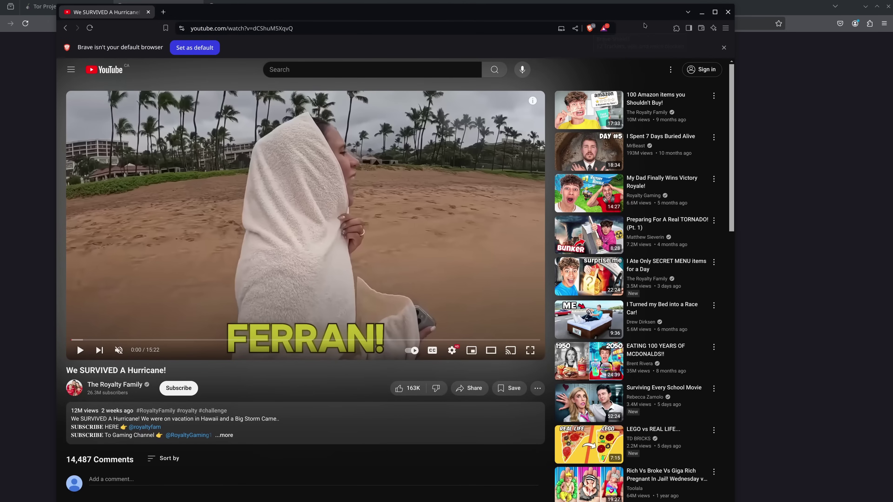
- From Brave's main menu, open a new private window with Tor connectivity
left_click(725, 28)
left_click(726, 28)
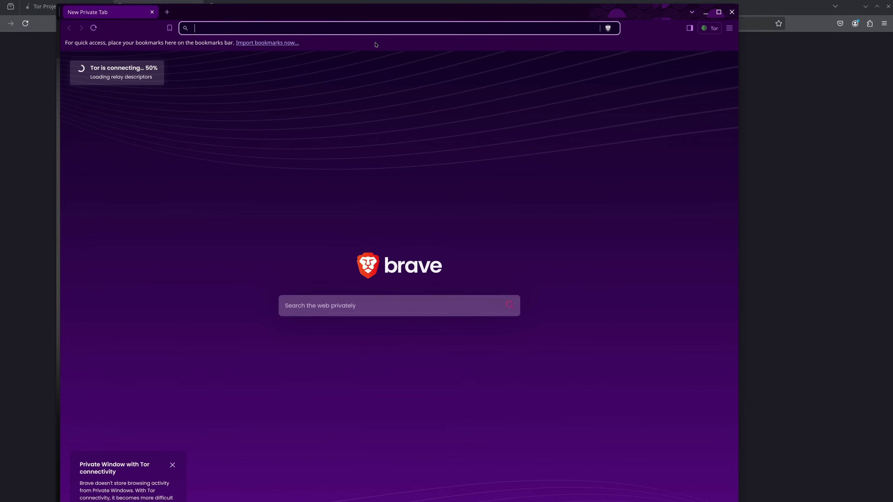
- Move the Tor private window up and load WhatIsMyBrowser's 'What is my user agent' page
left_click_drag(373, 13, 382, 10)
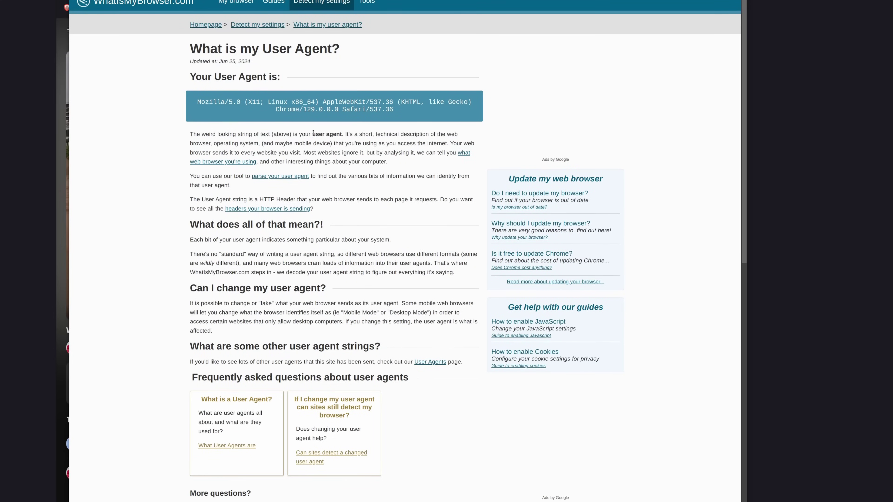
- Highlight and deselect the Linux Chrome/129.0.0.0 user agent string, then search 'tor browser'
left_click_drag(404, 110, 199, 105)
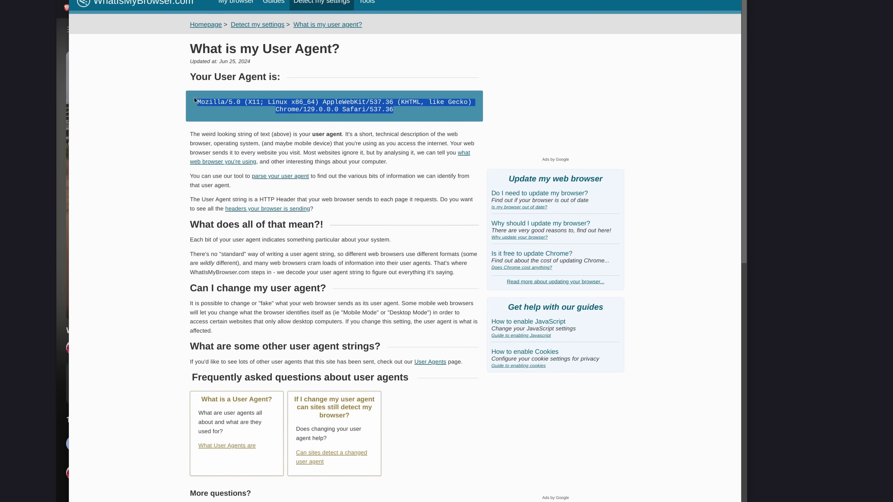
left_click(207, 98)
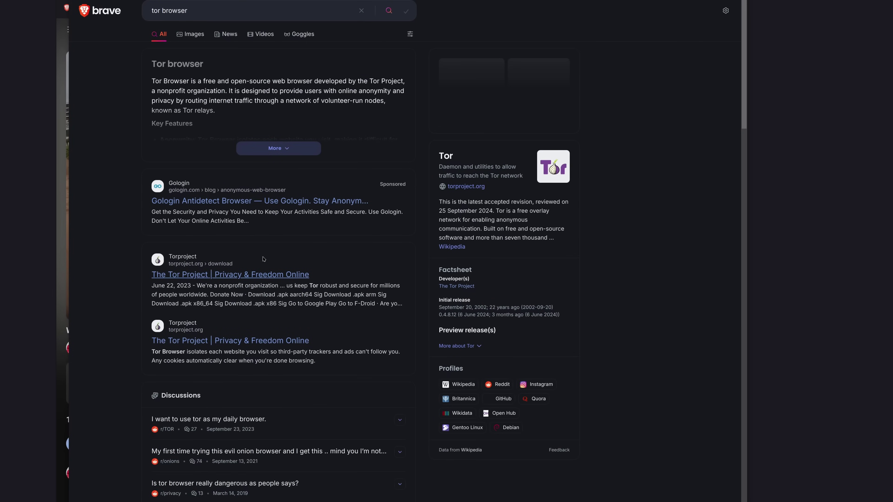
- Open the torproject.org Download Tor Browser page, read the Stay safe note, and widen the window
left_click(204, 261)
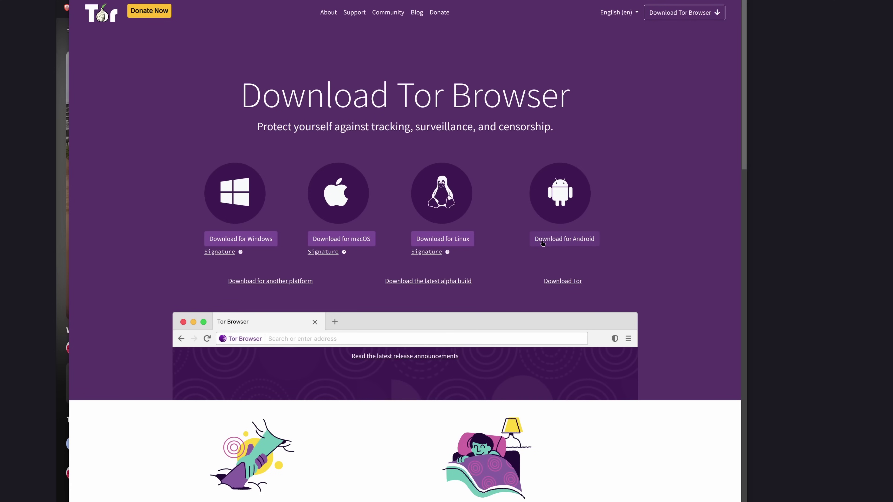
scroll(409, 288, "down", 2)
scroll(409, 288, "down", 4)
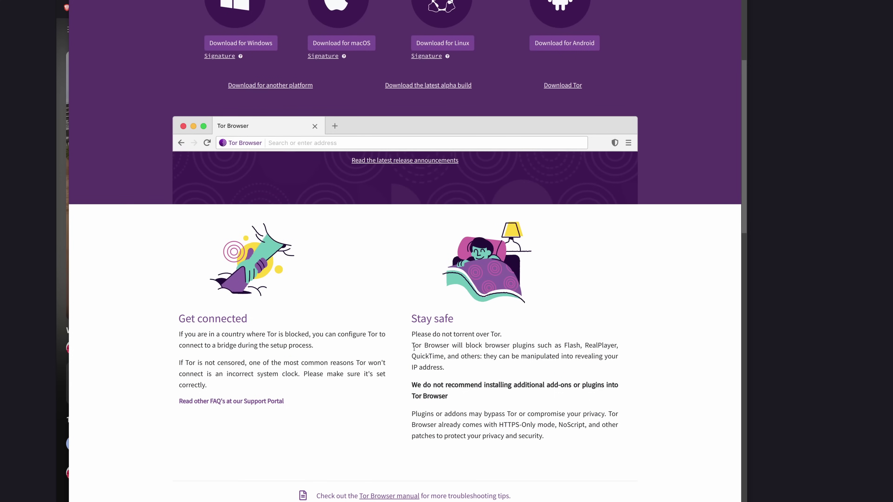
left_click_drag(410, 348, 508, 368)
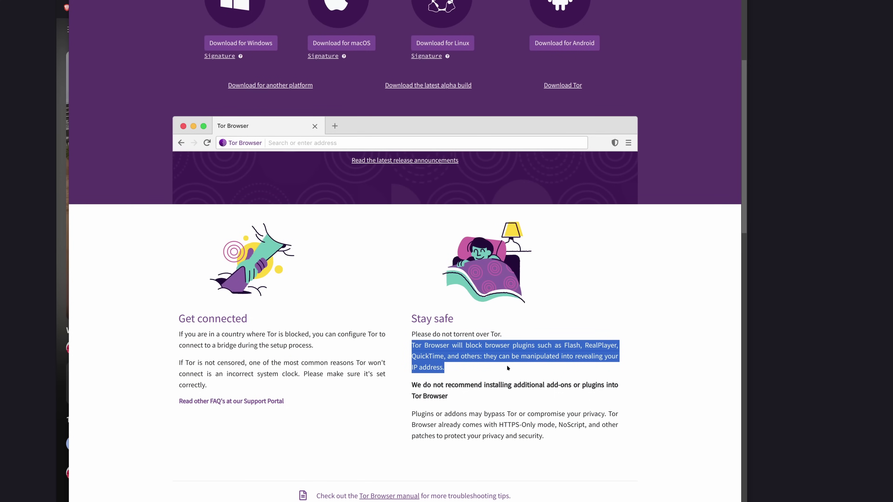
left_click(506, 364)
scroll(507, 365, "up", 5)
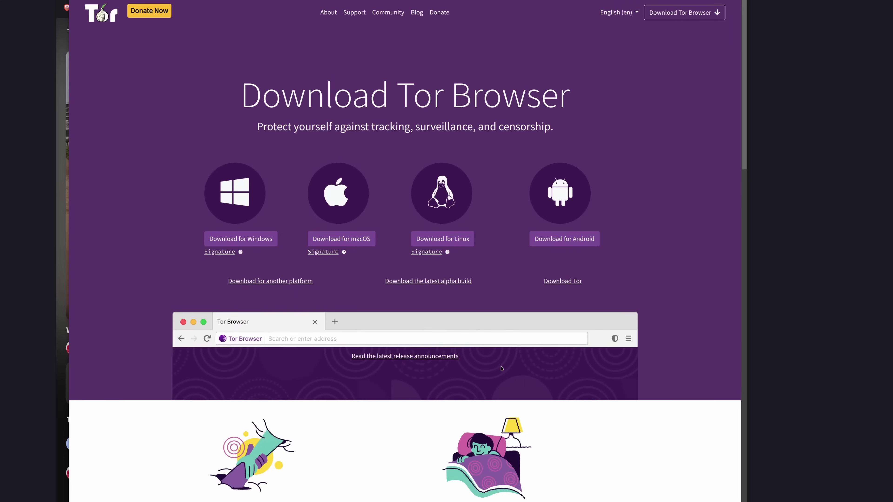
key("super+Up")
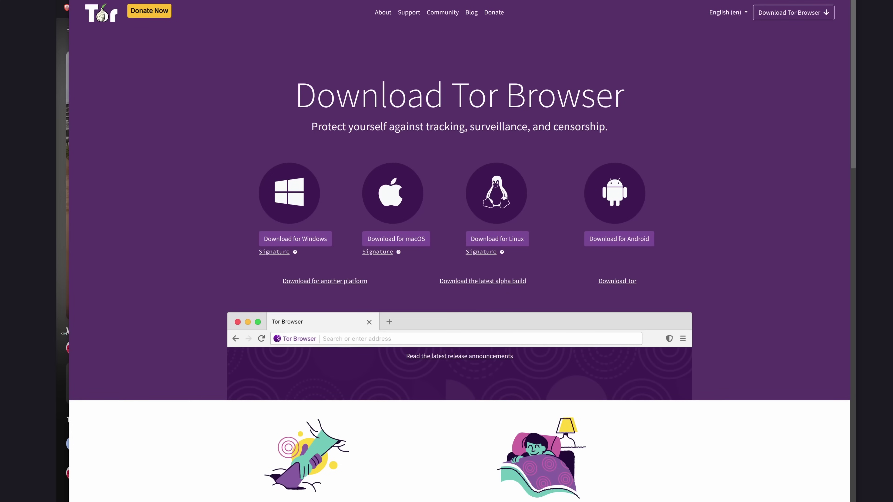
- Drag the window's left edge to the screen edge, browse the download page, and start a 'tails' search
left_click_drag(67, 337, 0, 338)
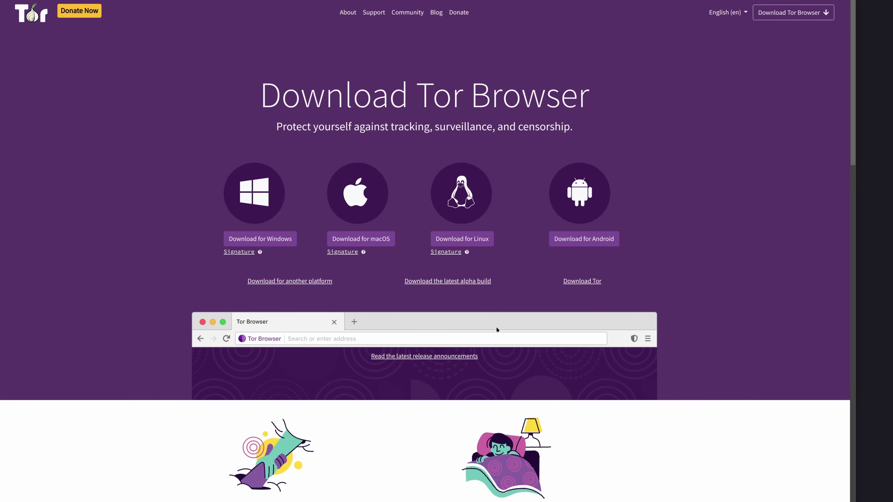
scroll(475, 334, "down", 2)
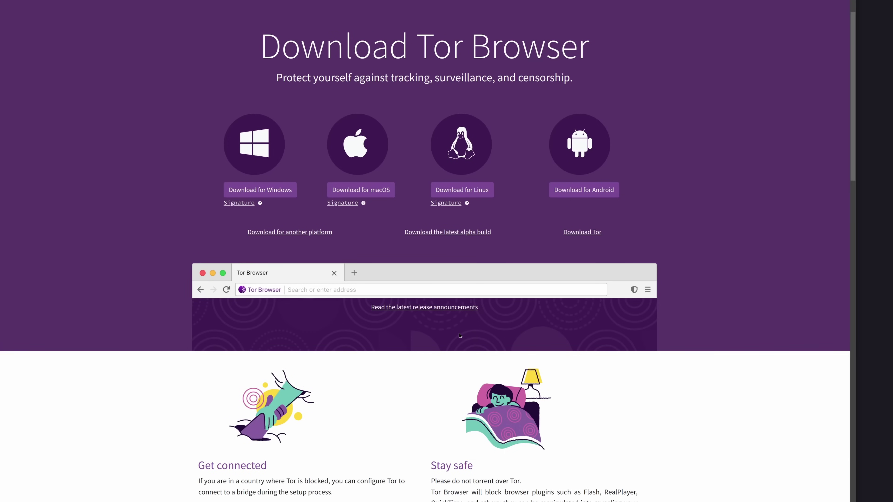
scroll(459, 336, "down", 10)
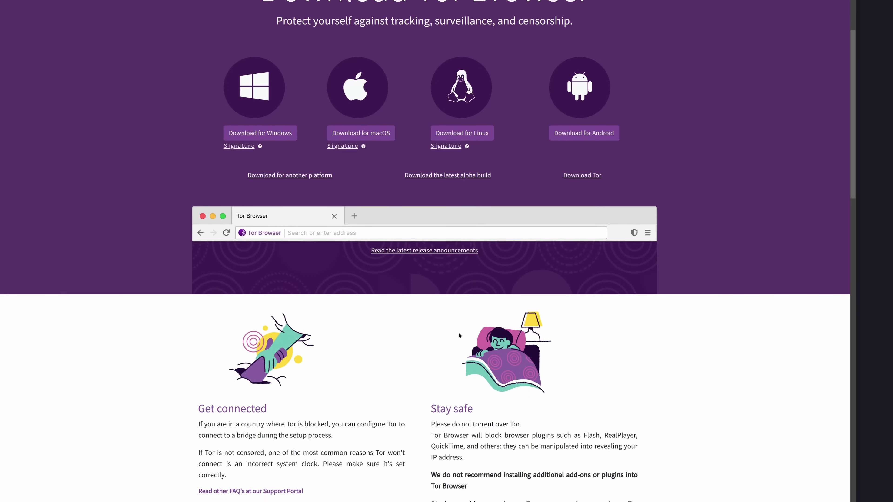
scroll(460, 333, "down", 6)
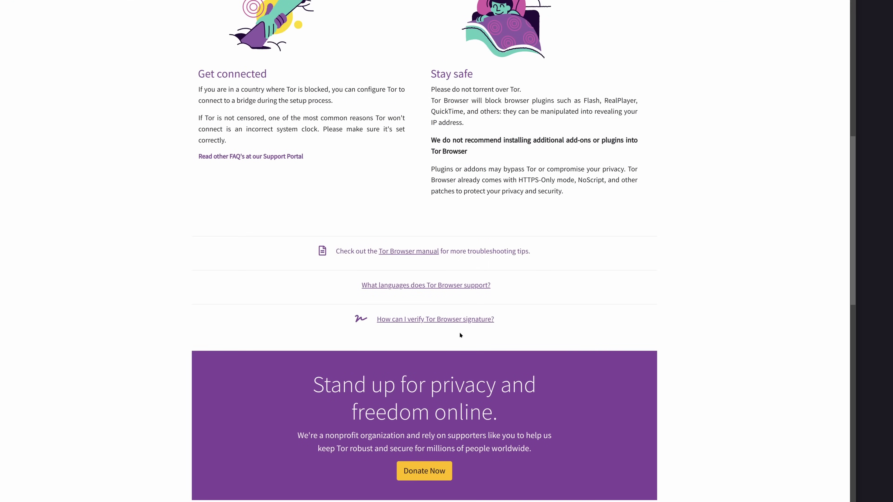
scroll(459, 332, "up", 6)
scroll(333, 307, "down", 19)
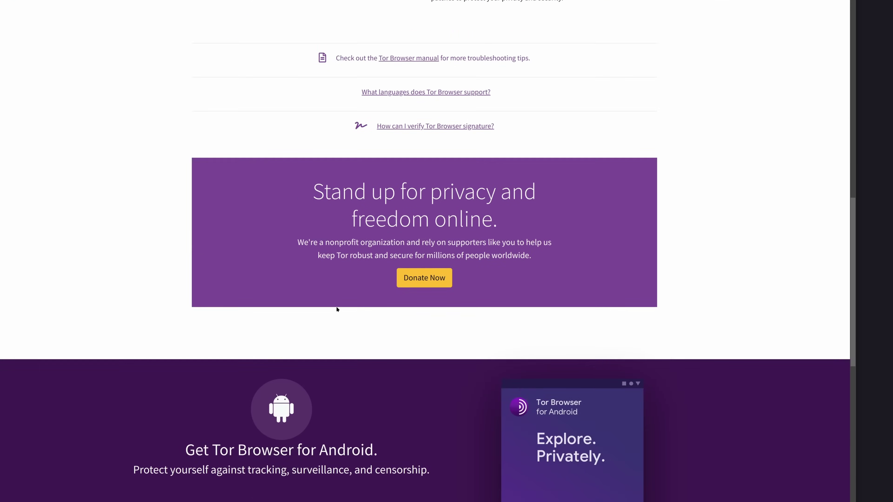
scroll(337, 309, "down", 1)
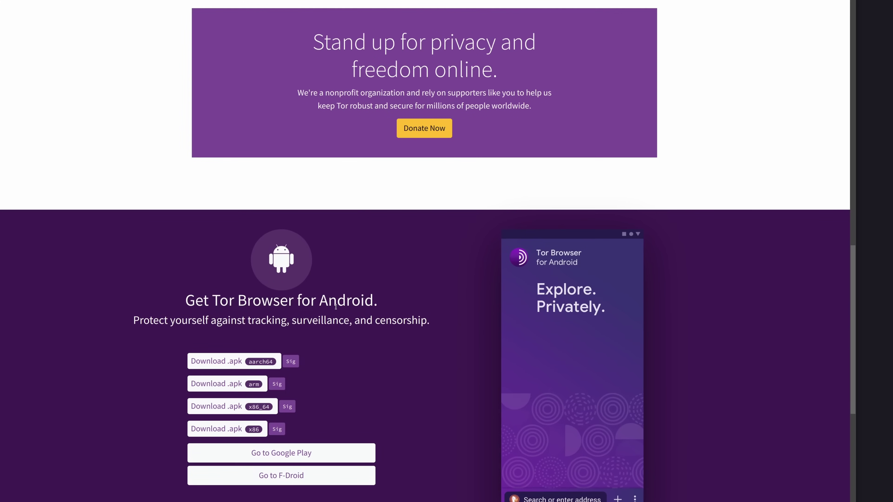
scroll(336, 308, "down", 2)
scroll(336, 306, "down", 13)
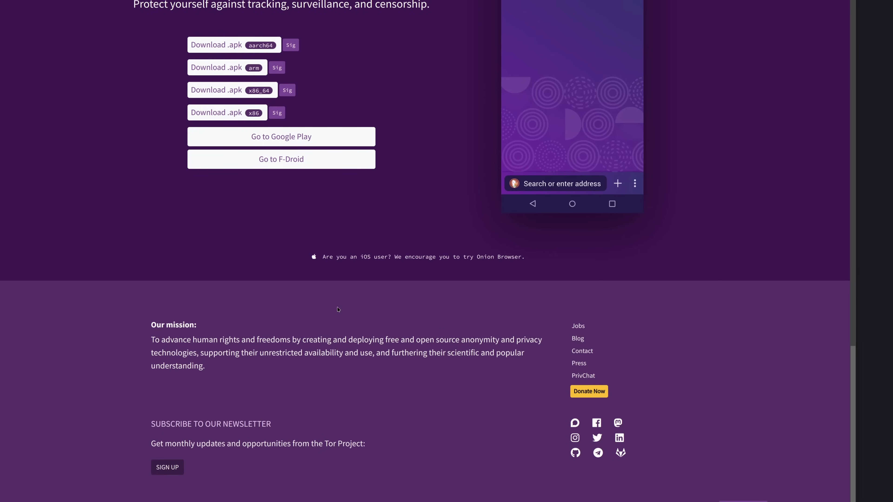
scroll(374, 304, "up", 13)
scroll(381, 302, "up", 20)
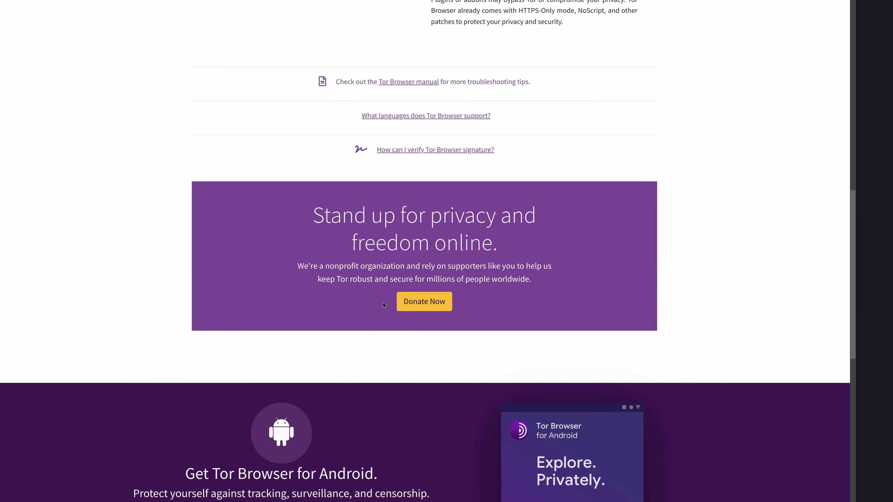
scroll(571, 263, "up", 17)
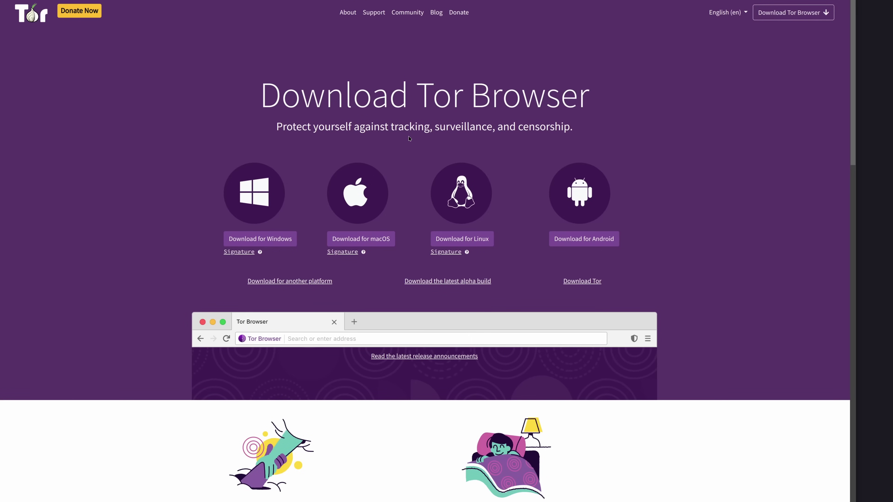
key("ctrl+l")
- Search 'tails', open the 'Tails - Home' result on tails.net, and scroll through it
key("alt+Left")
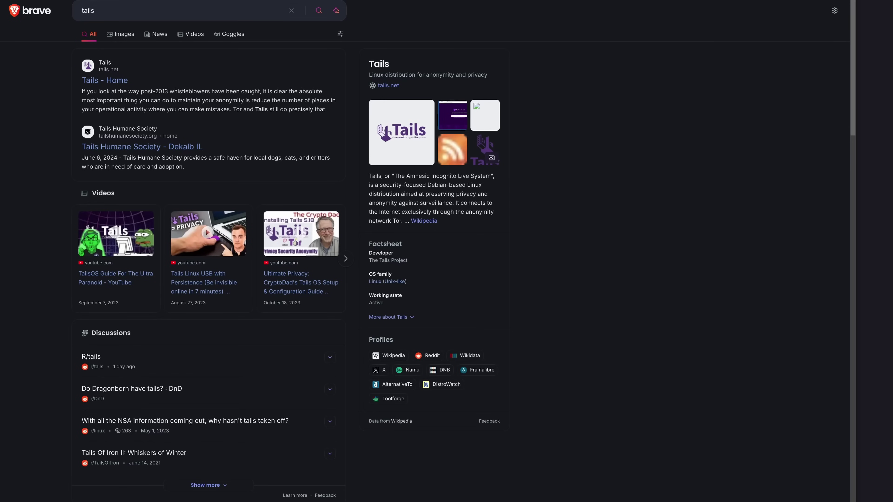
left_click(120, 79)
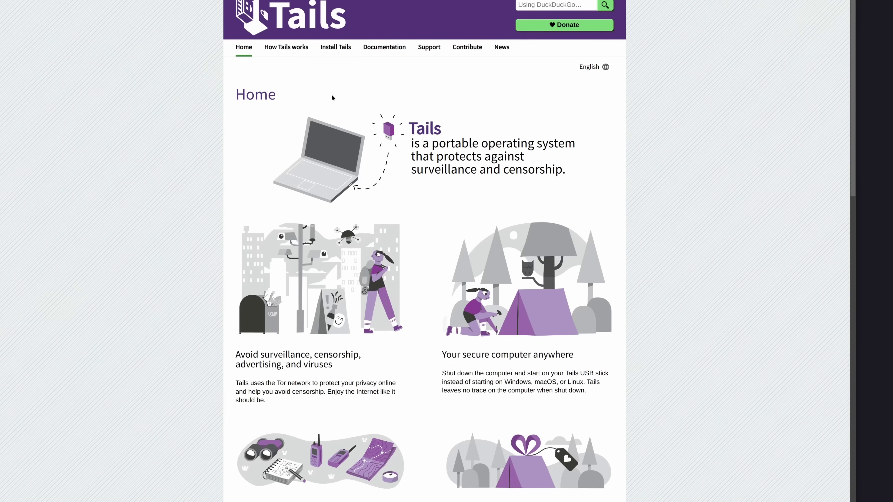
scroll(332, 96, "down", 2)
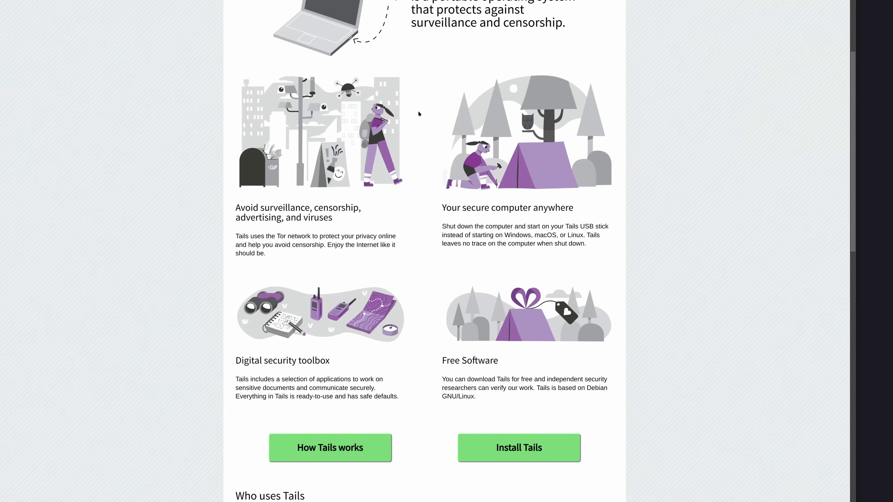
scroll(418, 113, "down", 5)
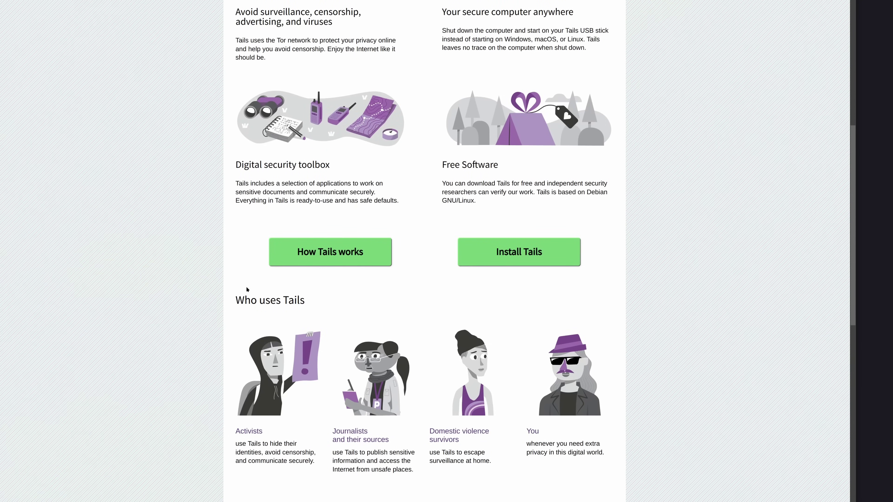
scroll(204, 429, "down", 1)
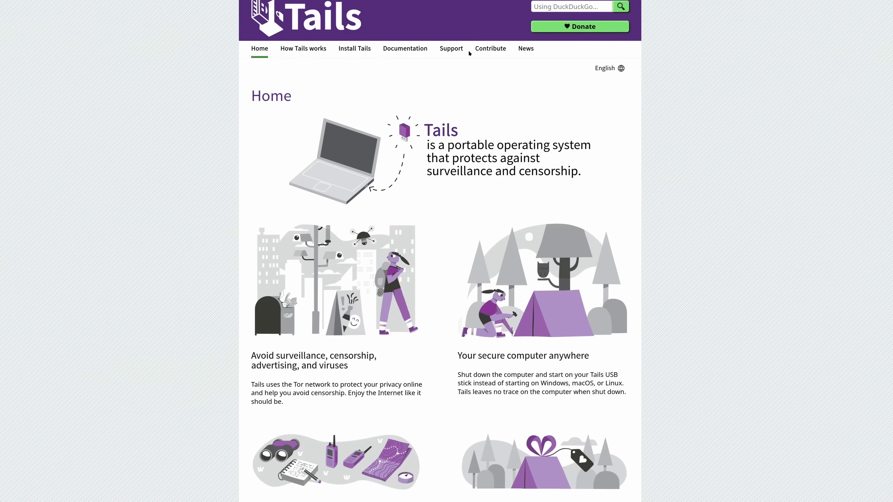
- Go to Install Tails, choose macOS, switch to the ISO image, and download Tails 6.7
scroll(457, 70, "down", 10)
scroll(451, 94, "up", 10)
left_click(362, 52)
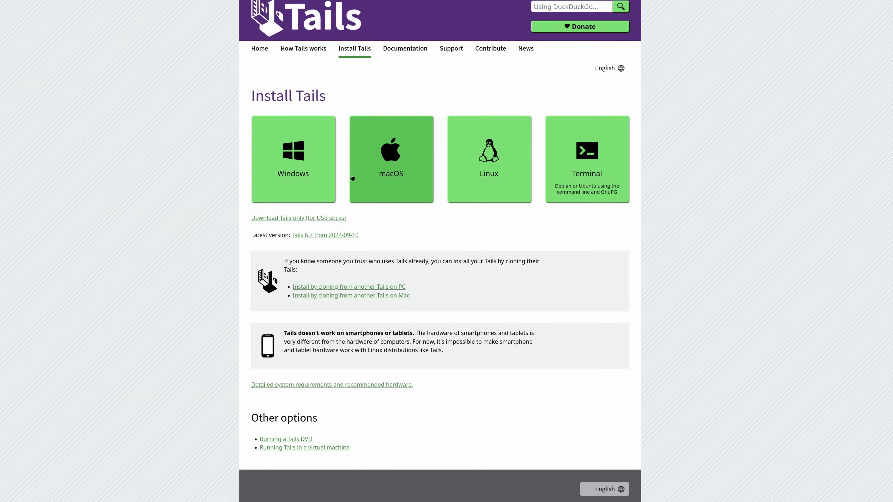
left_click(388, 176)
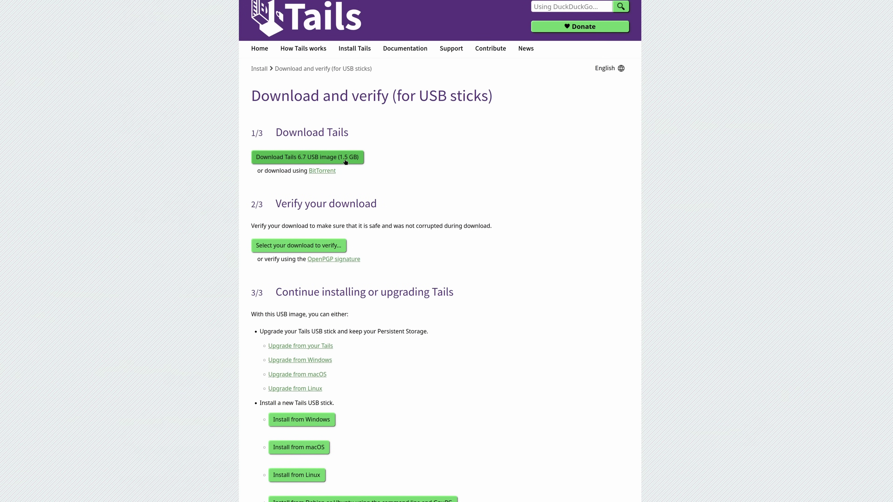
scroll(345, 162, "down", 5)
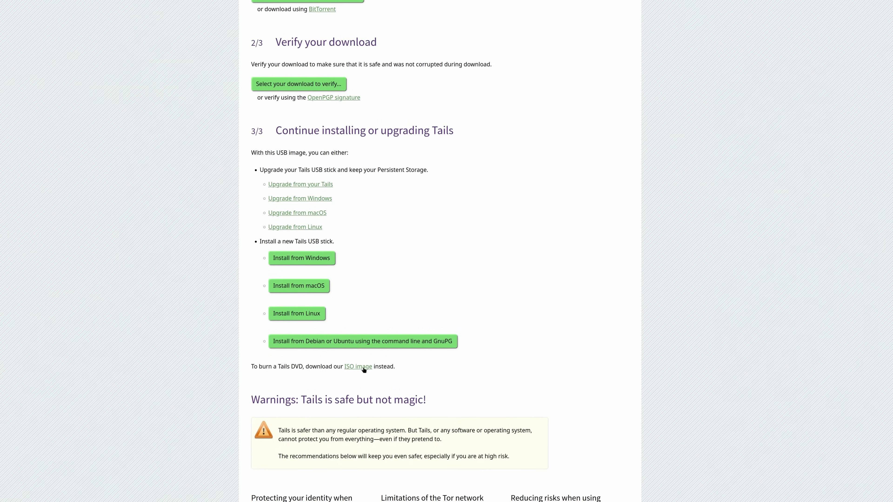
left_click(364, 368)
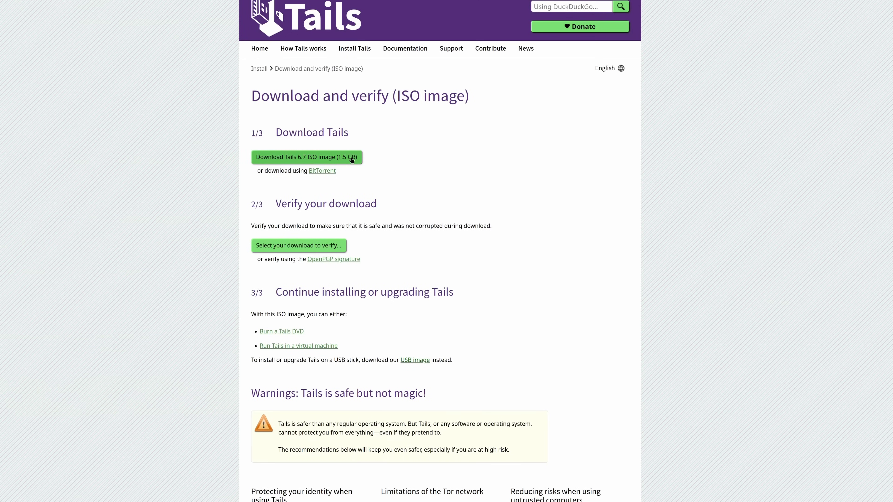
left_click(351, 160)
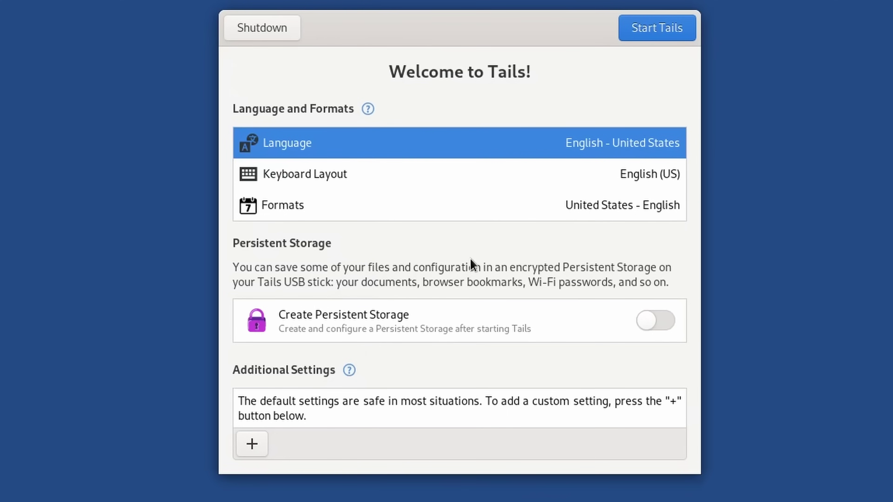
- Start Tails with the default English (US) language, keyboard and format settings
left_click(688, 29)
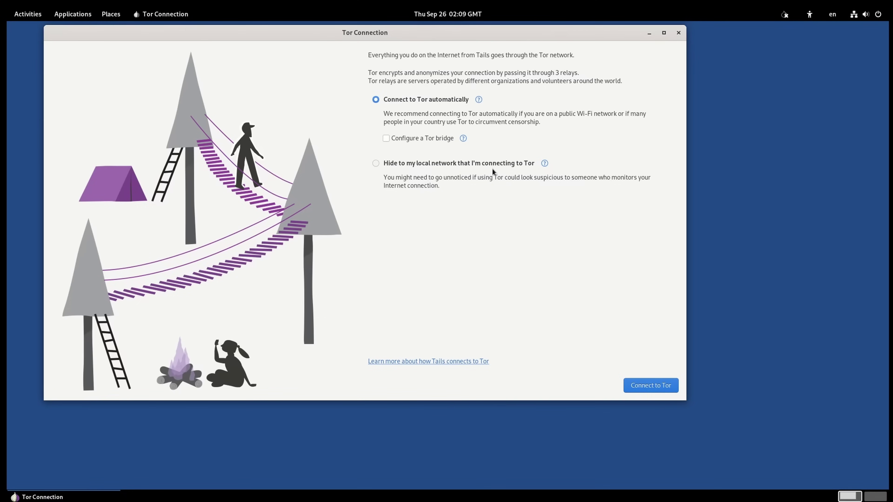
- Connect to Tor automatically, then launch Tor Browser once connected
left_click(651, 387)
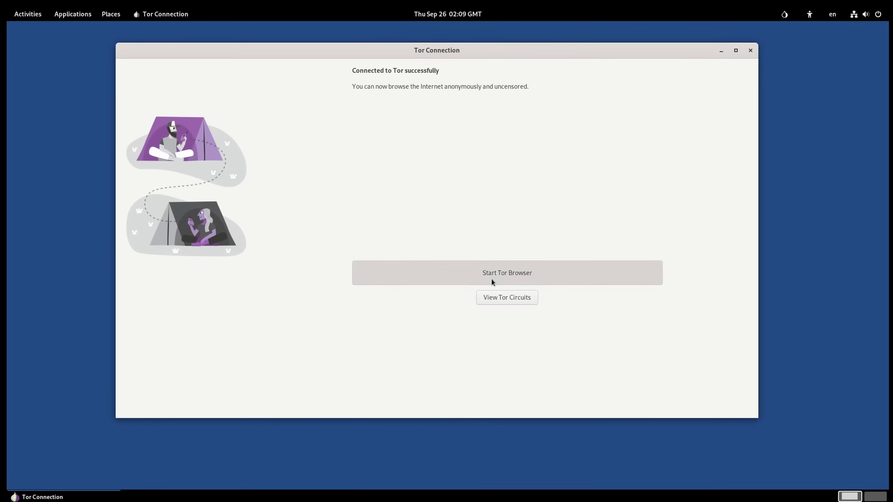
left_click(492, 278)
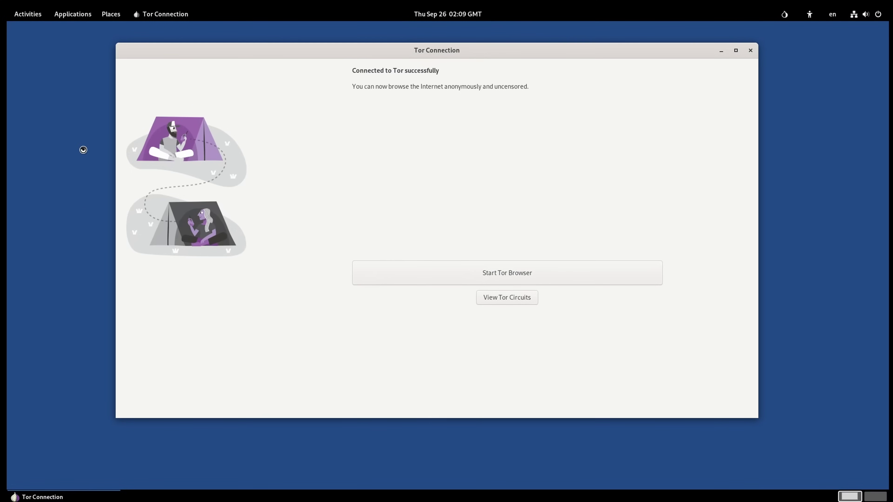
- Launch Tor Browser from Applications and move its window further right on the desktop
left_click(64, 16)
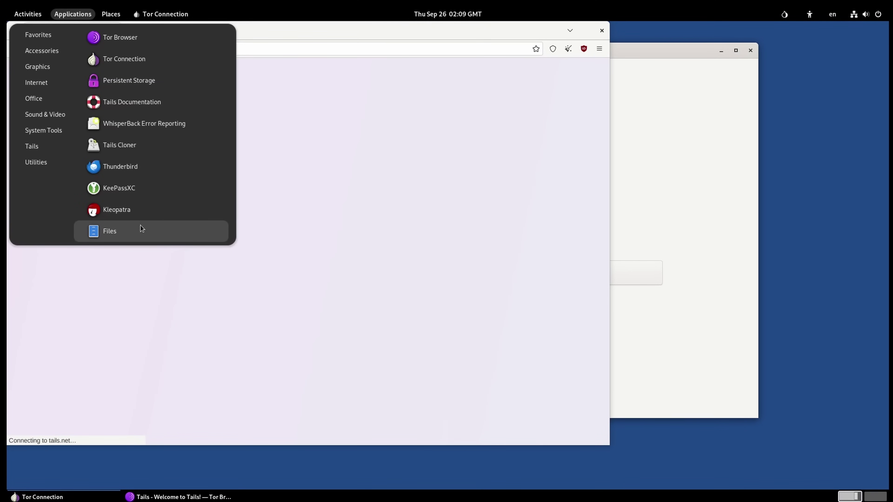
left_click(438, 232)
left_click_drag(239, 36, 369, 49)
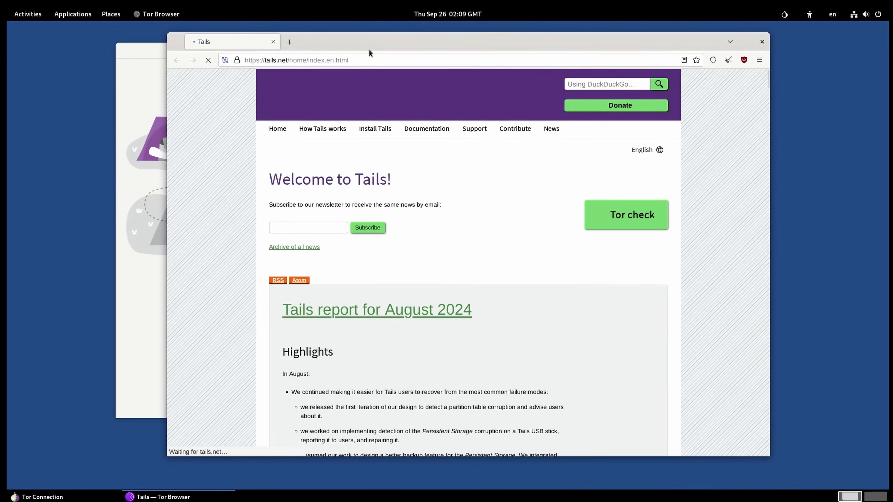
- Enter 'dread onion' as a search in the address bar over the Tails home page
left_click(412, 54)
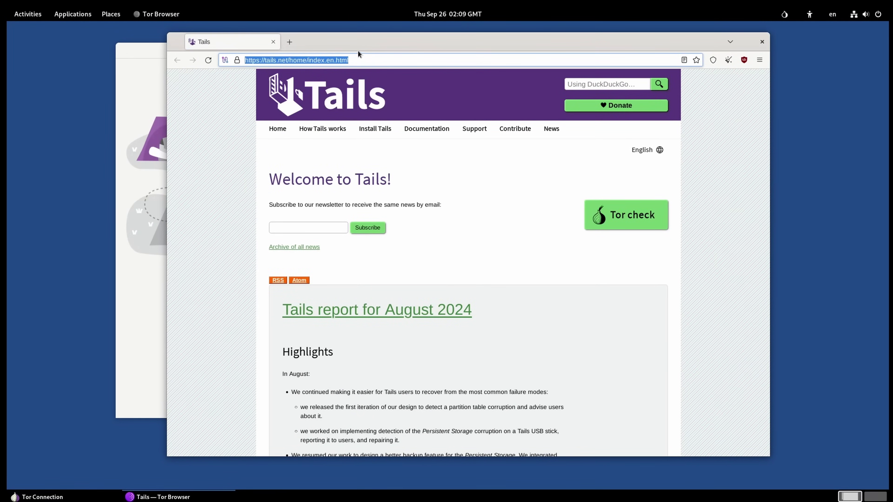
scroll(415, 221, "down", 5)
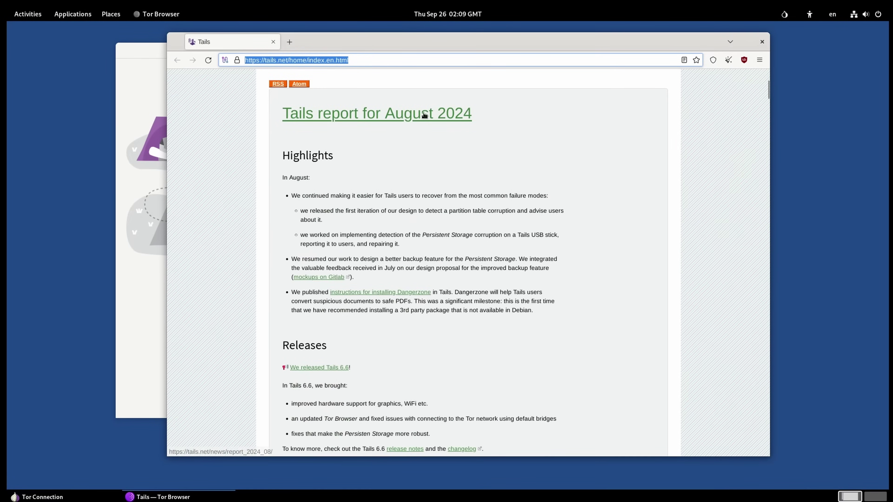
scroll(424, 115, "down", 14)
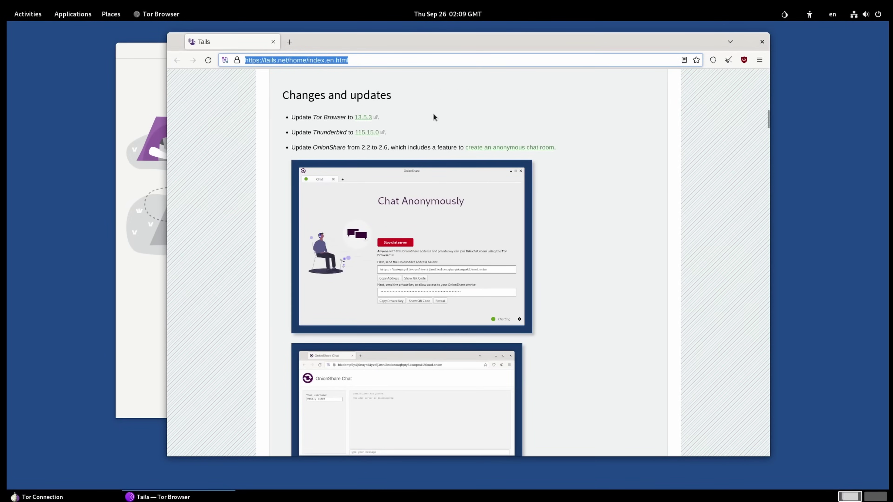
scroll(402, 151, "down", 10)
type("dread onion")
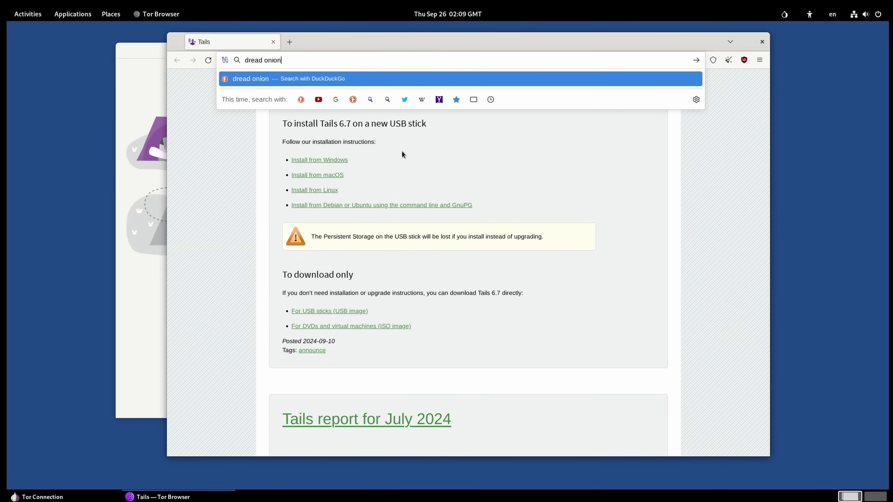
- Search for 'dread onion' and open the 'Dread Forum | Home' result in a new tab
key("Return")
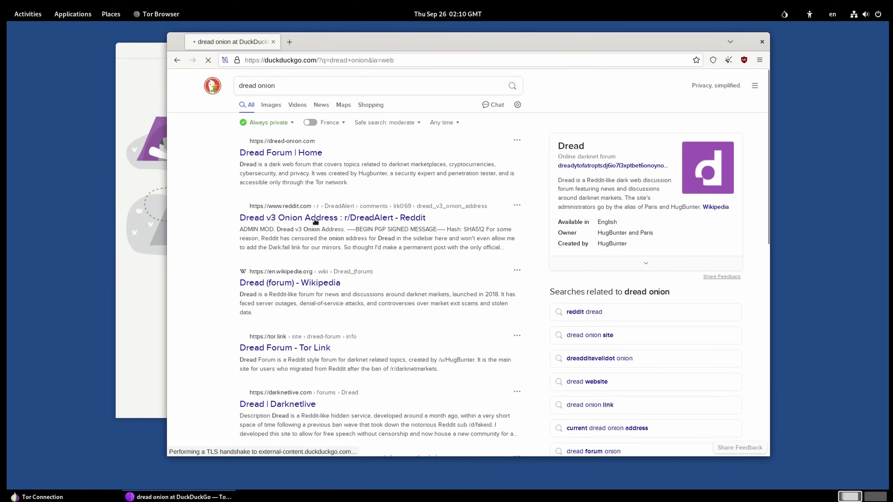
middle_click(280, 153)
left_click(346, 47)
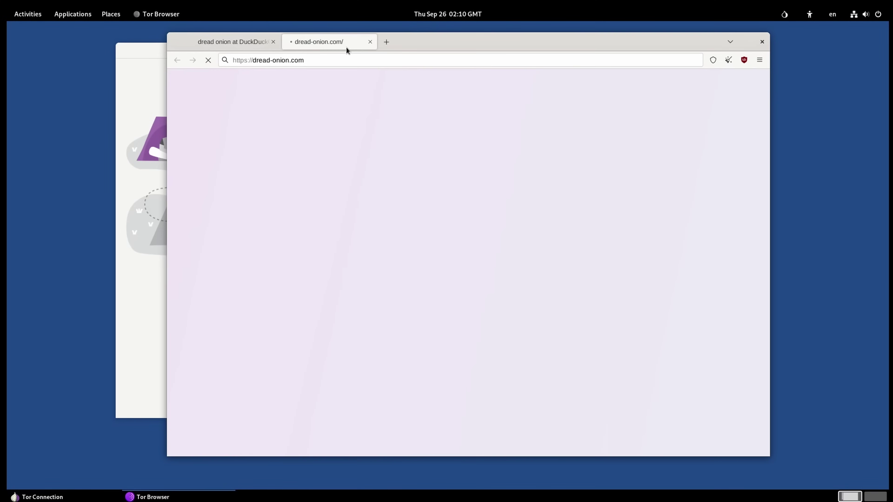
- Close the 404 tab and open Dread's onion address from DuckDuckGo's info panel
left_click(234, 48)
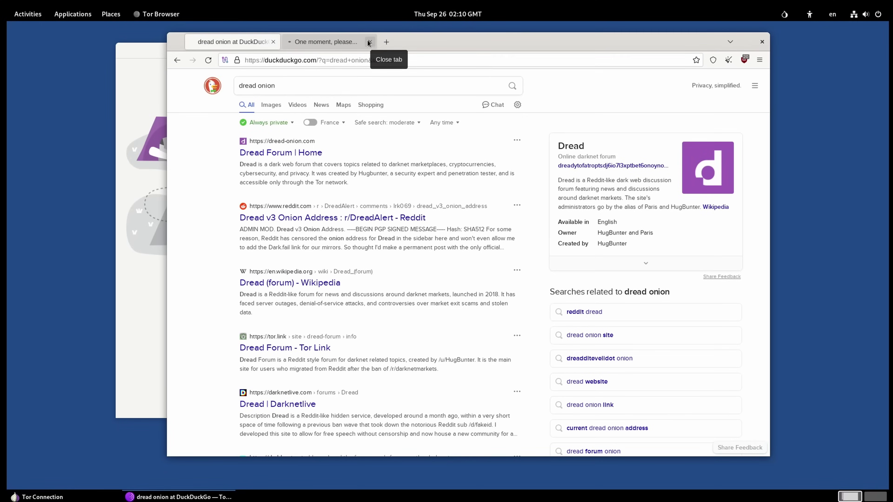
left_click(320, 41)
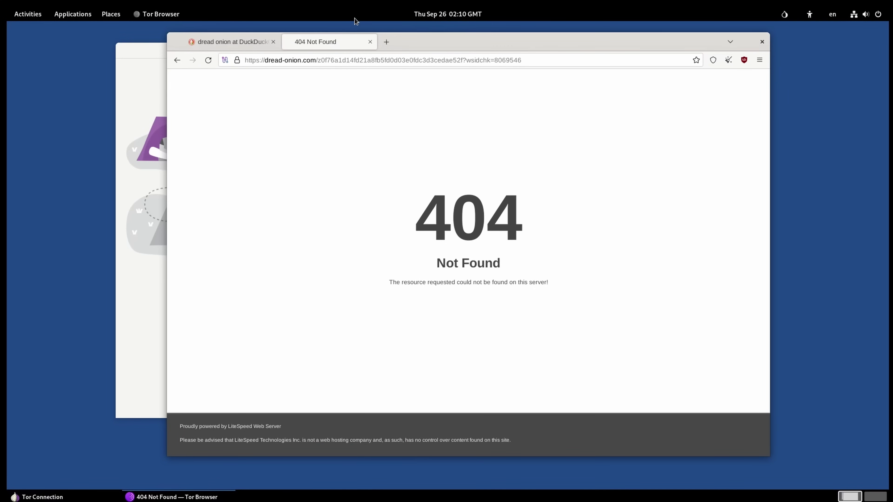
left_click(370, 41)
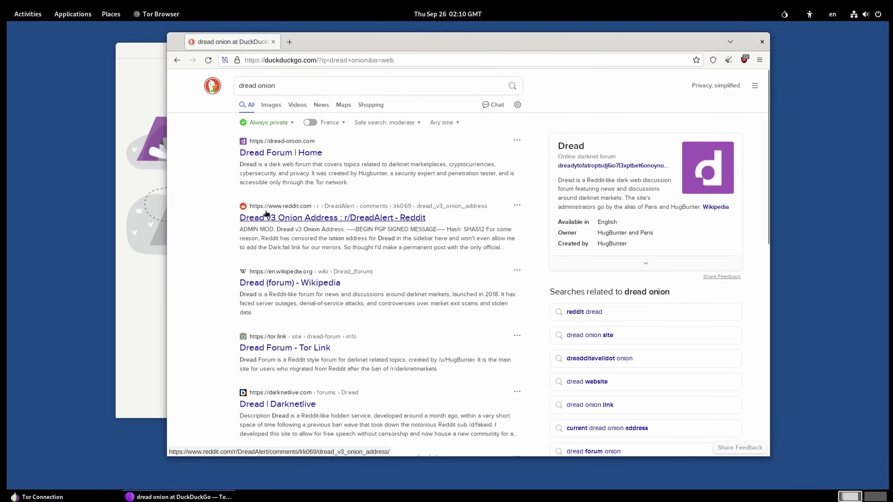
left_click(585, 166)
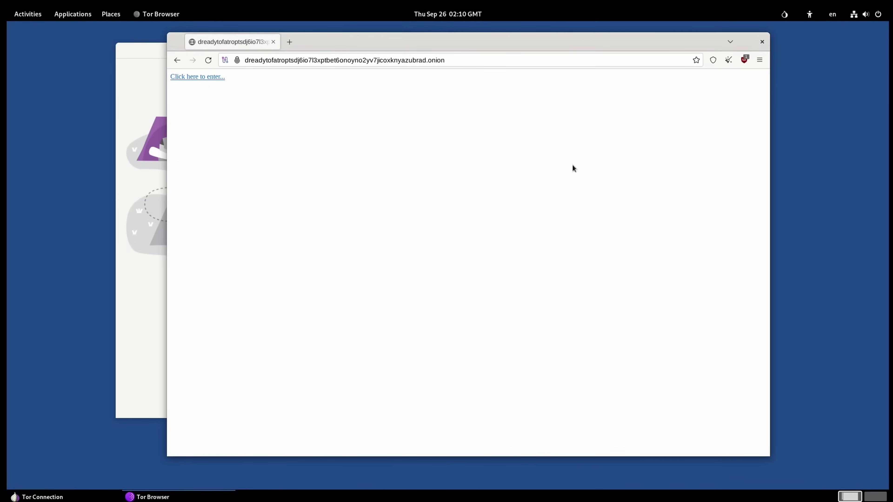
left_click_drag(203, 76, 199, 86)
- Enter Dread past its access queue and scroll through the frontpage posts
left_click(199, 77)
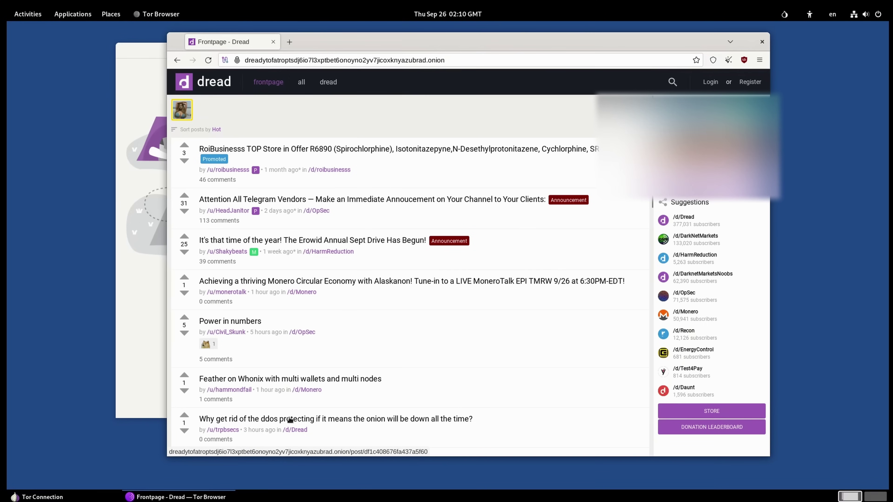
scroll(406, 426, "down", 3)
scroll(406, 425, "down", 2)
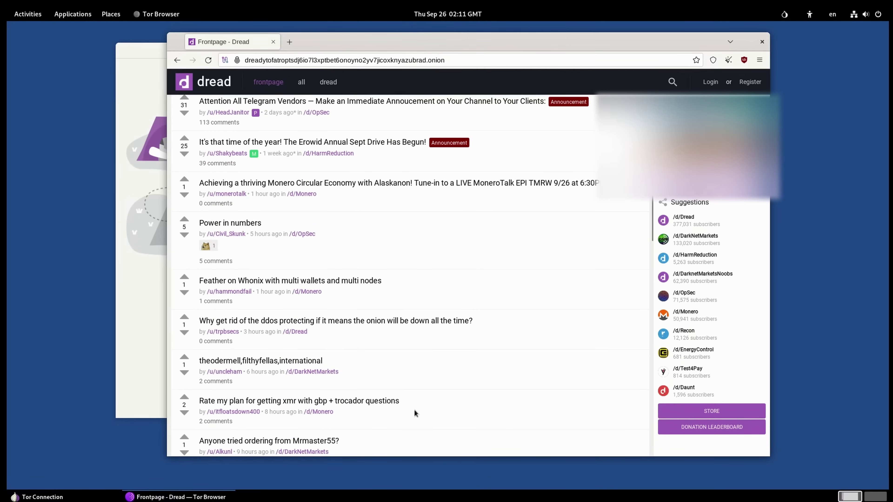
scroll(353, 410, "down", 2)
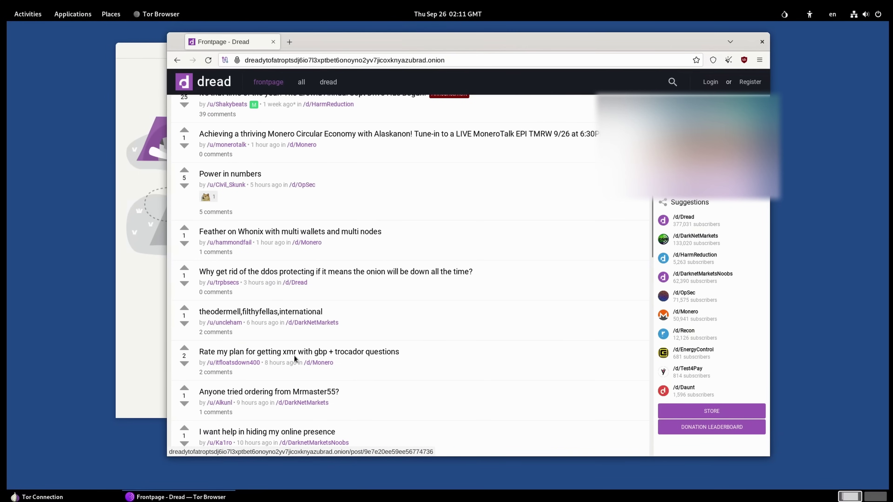
scroll(294, 355, "down", 4)
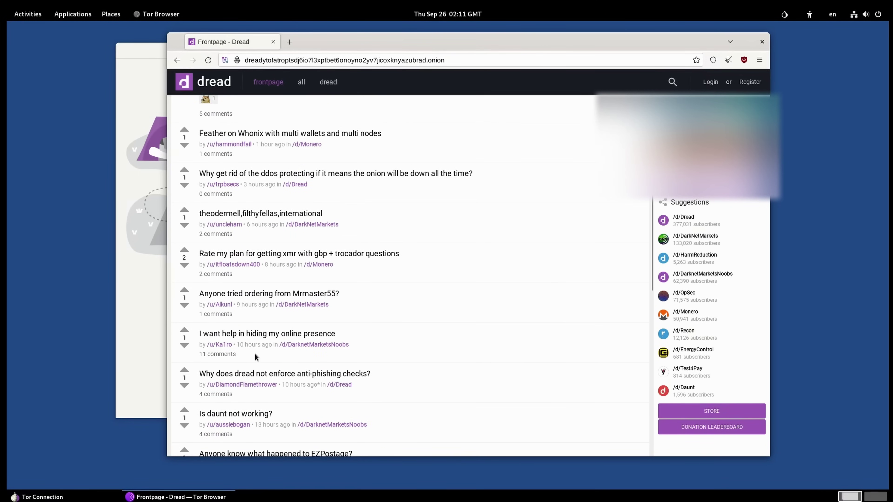
middle_click(258, 337)
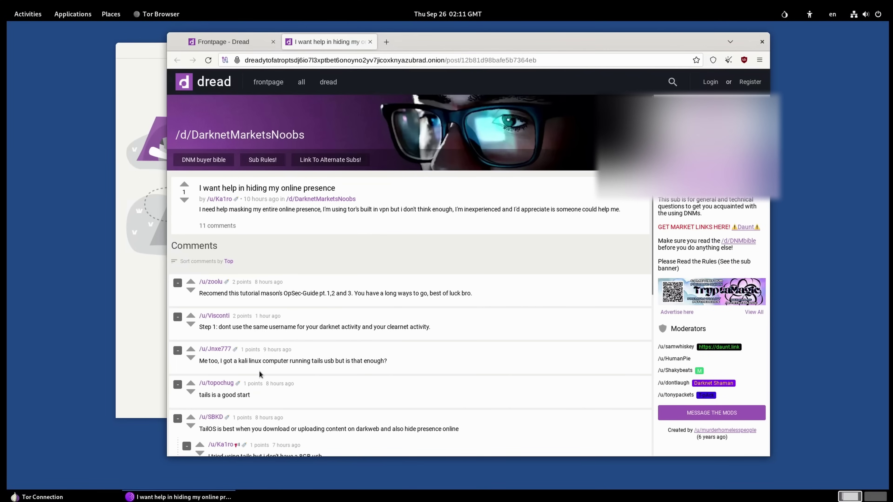
scroll(258, 371, "down", 4)
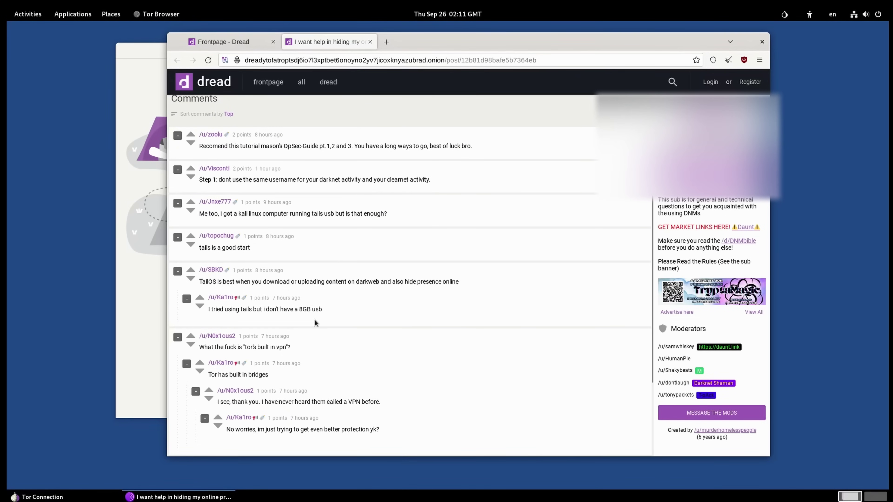
scroll(328, 328, "down", 2)
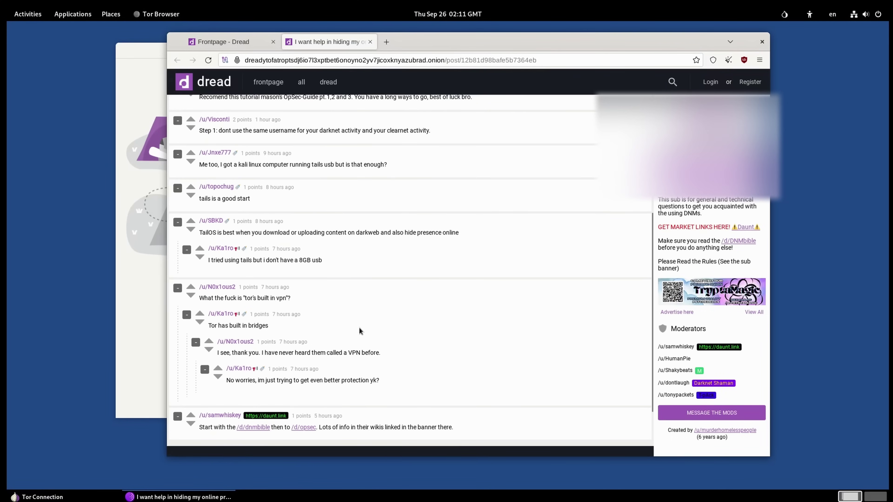
scroll(359, 327, "up", 4)
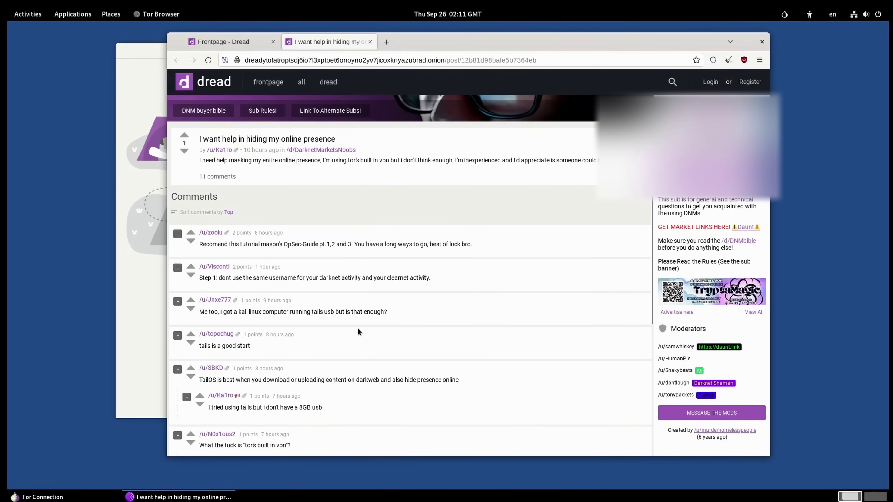
left_click(370, 42)
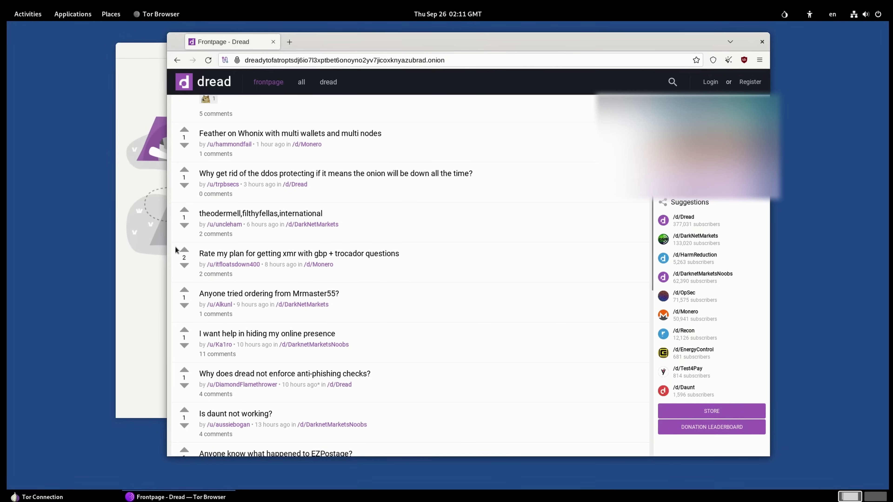
scroll(201, 248, "down", 3)
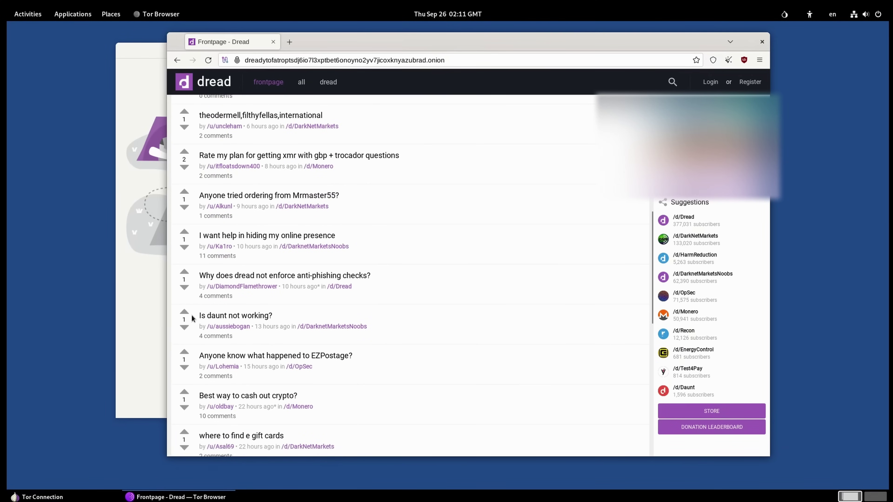
scroll(191, 313, "down", 2)
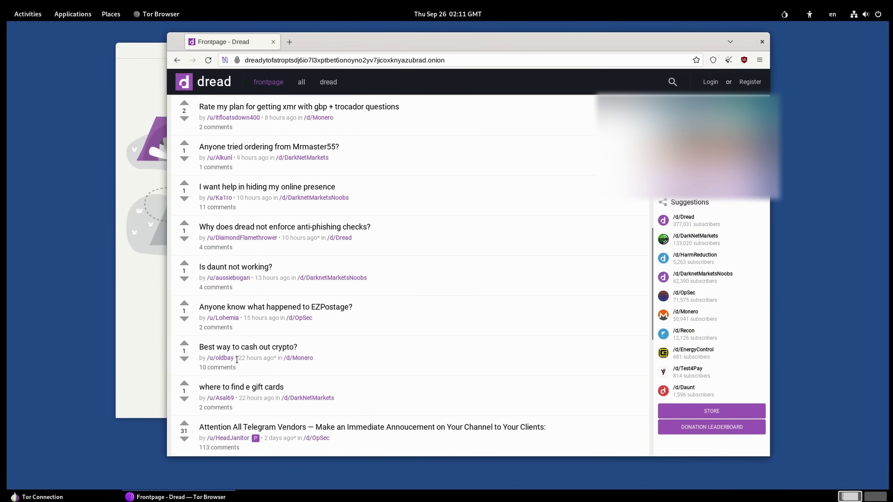
scroll(239, 344, "down", 2)
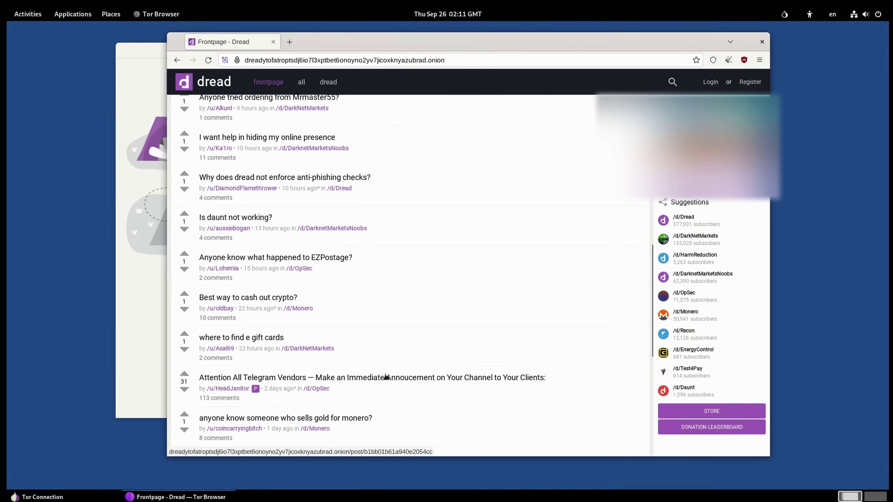
- Open the /d/OpSec post 'Attention All Telegram Vendors' and briefly highlight its quoted headline
left_click(386, 377)
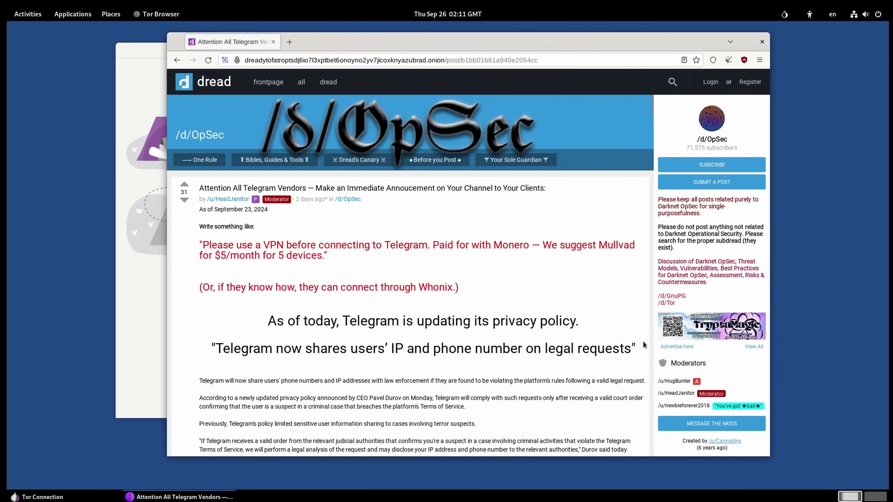
left_click_drag(644, 344, 221, 346)
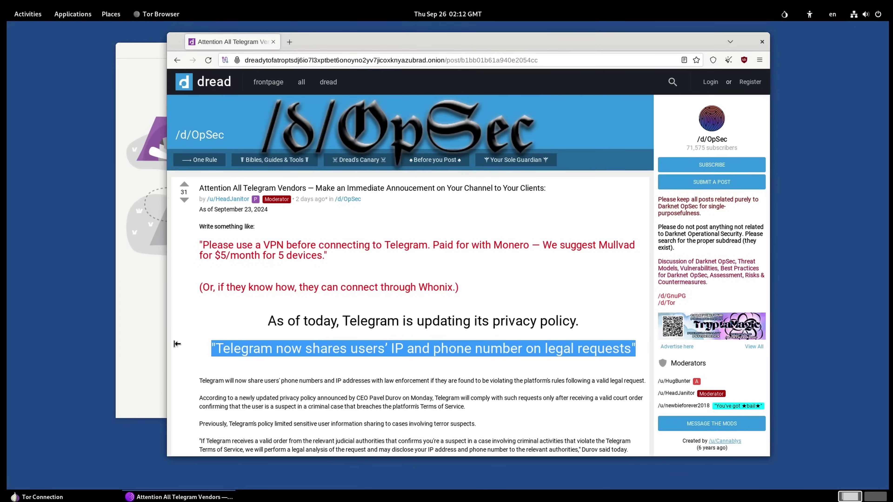
left_click(325, 350)
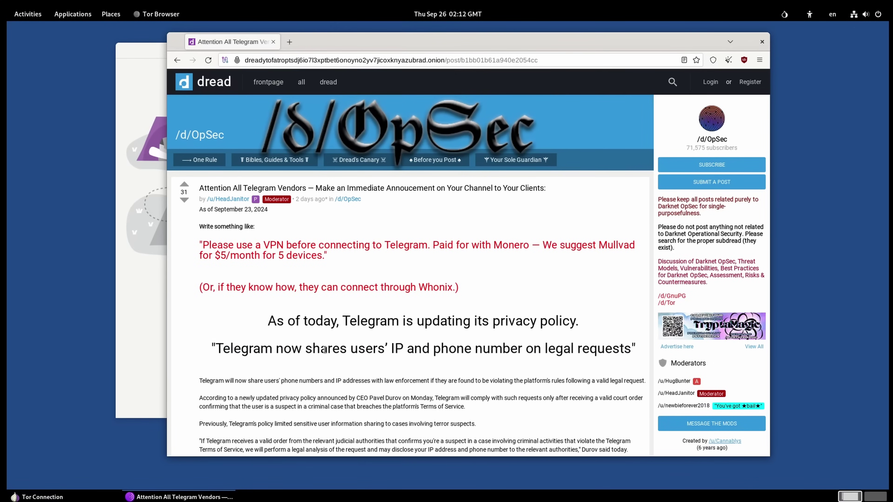